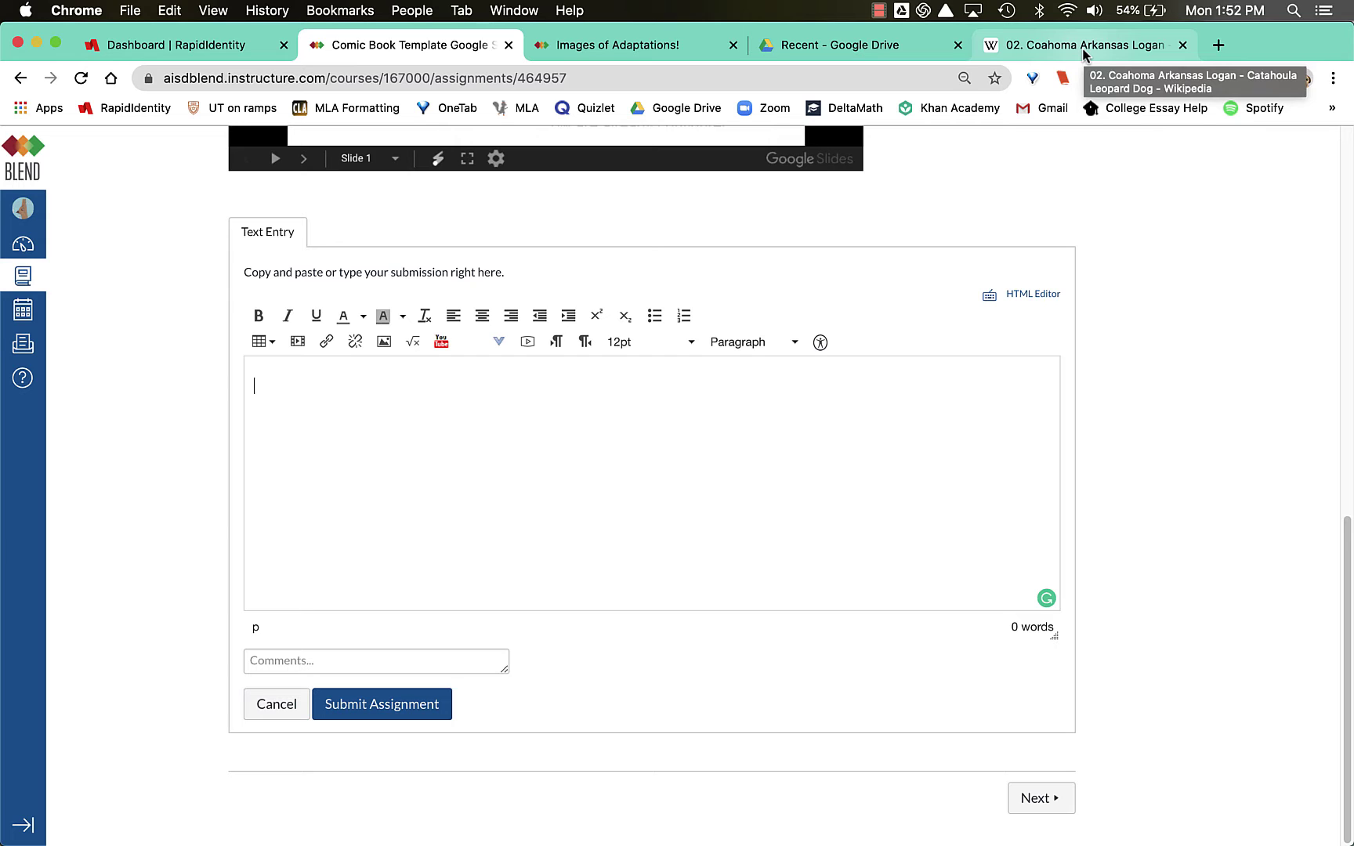
Bring up the Insert/Edit Image dialog for the Comic Book Template entry and return to the Wikipedia dog photo
click(1084, 56)
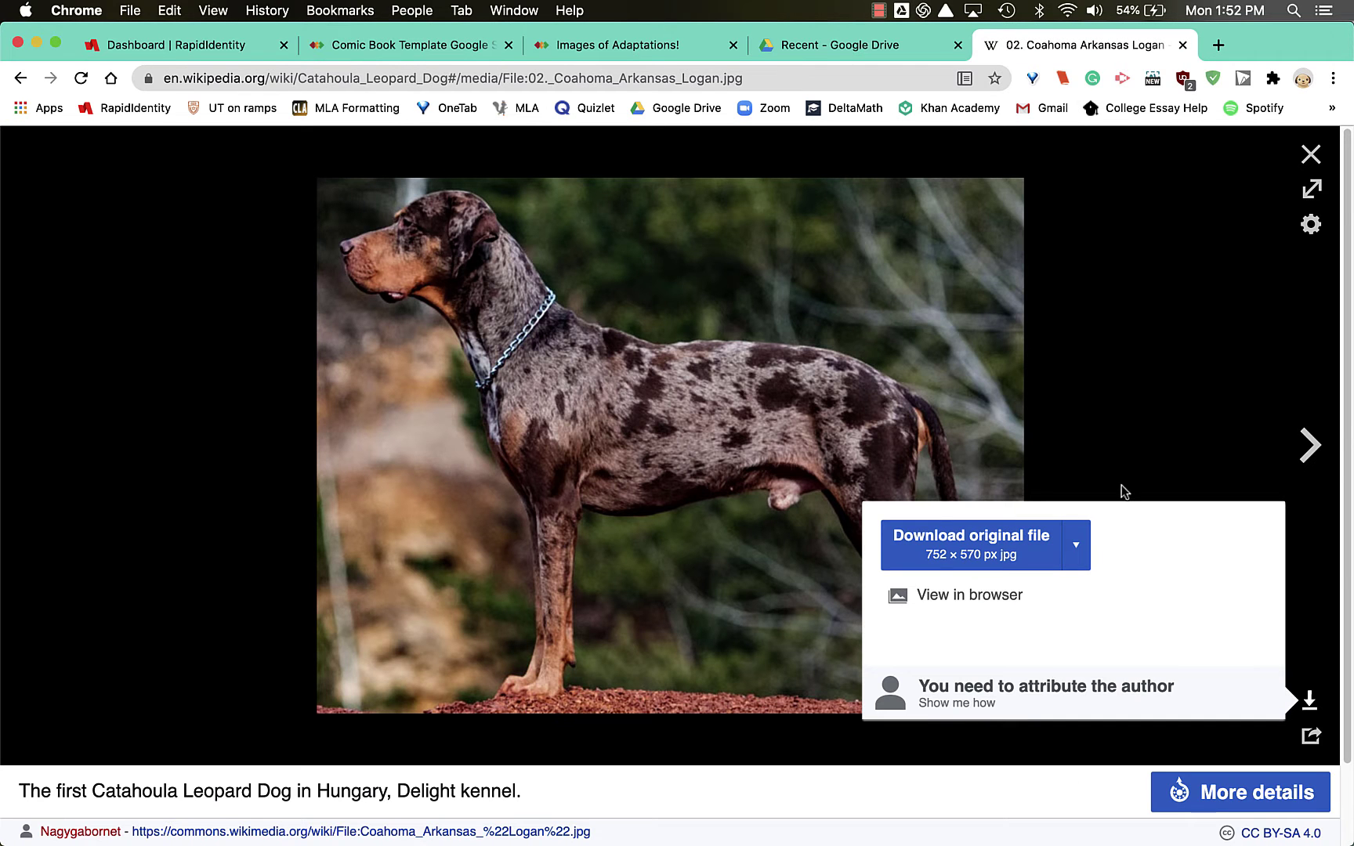
click(1089, 453)
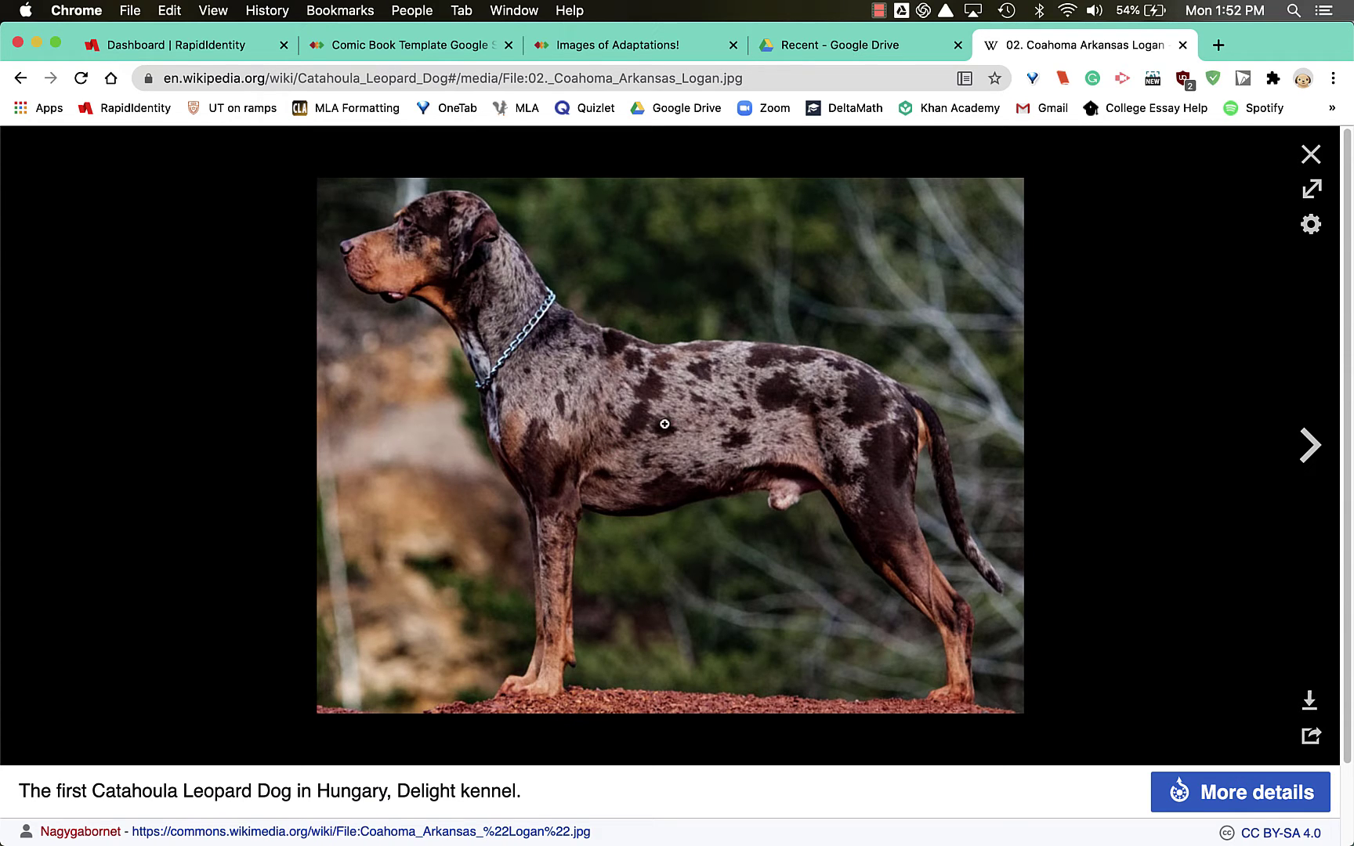
click(433, 48)
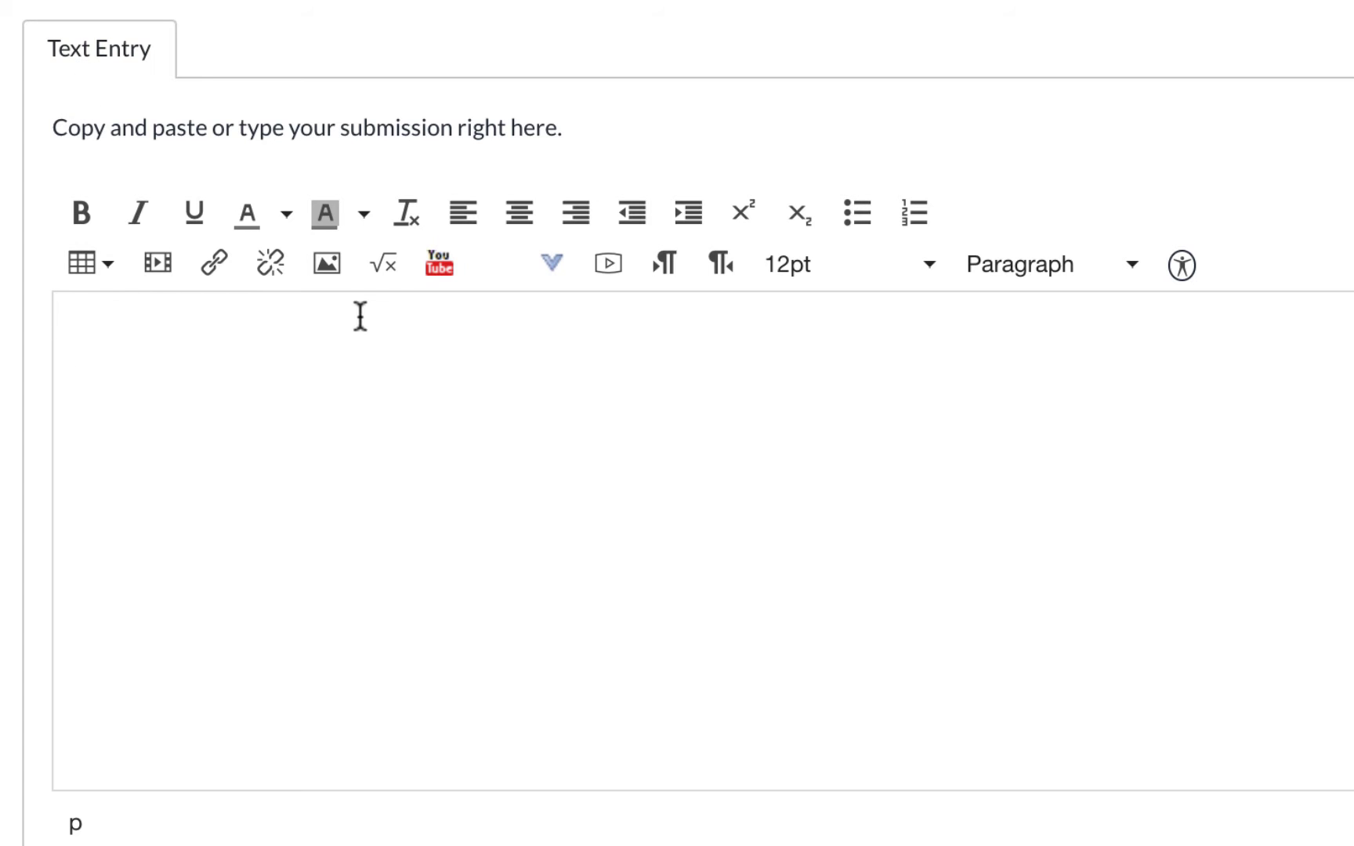
click(327, 266)
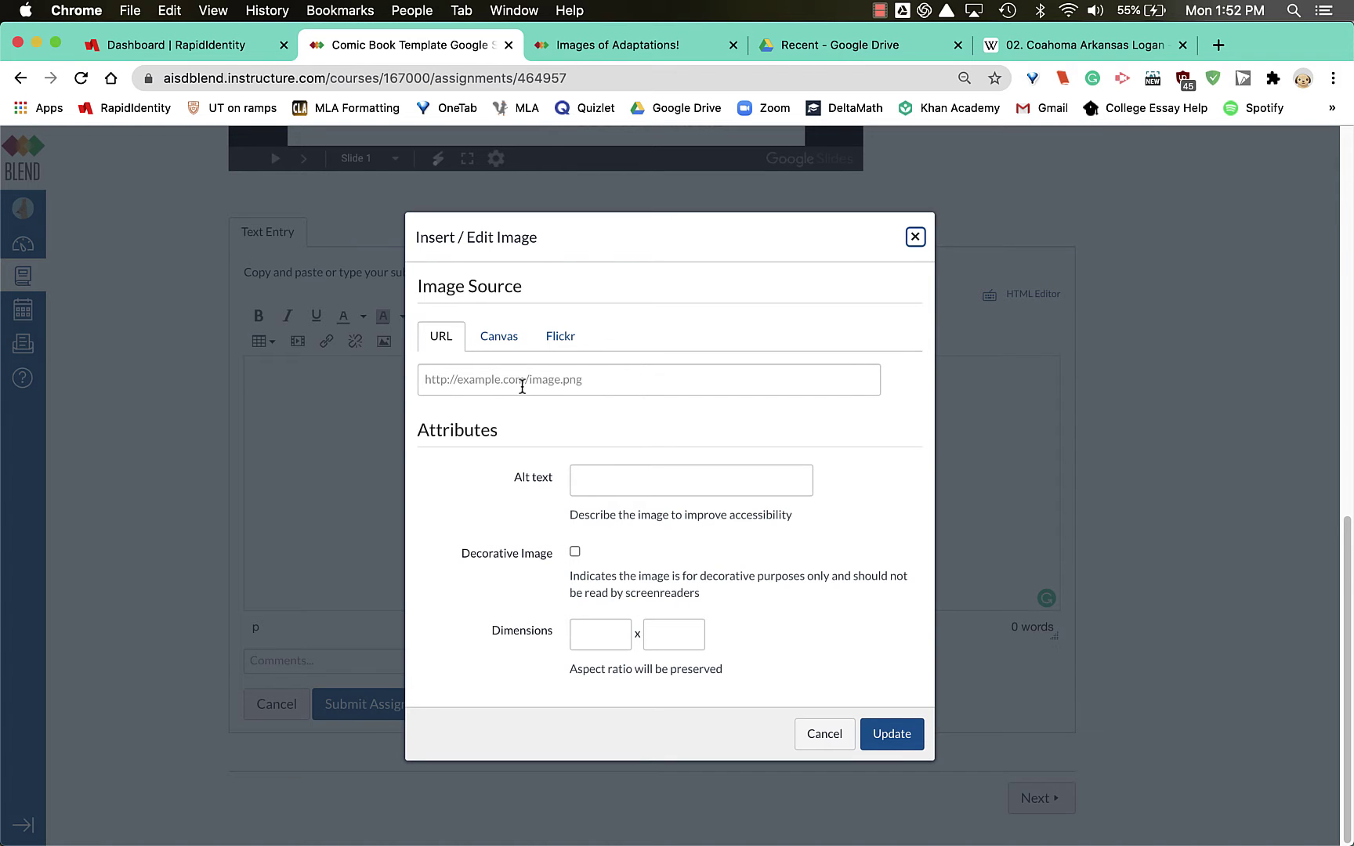
click(1067, 45)
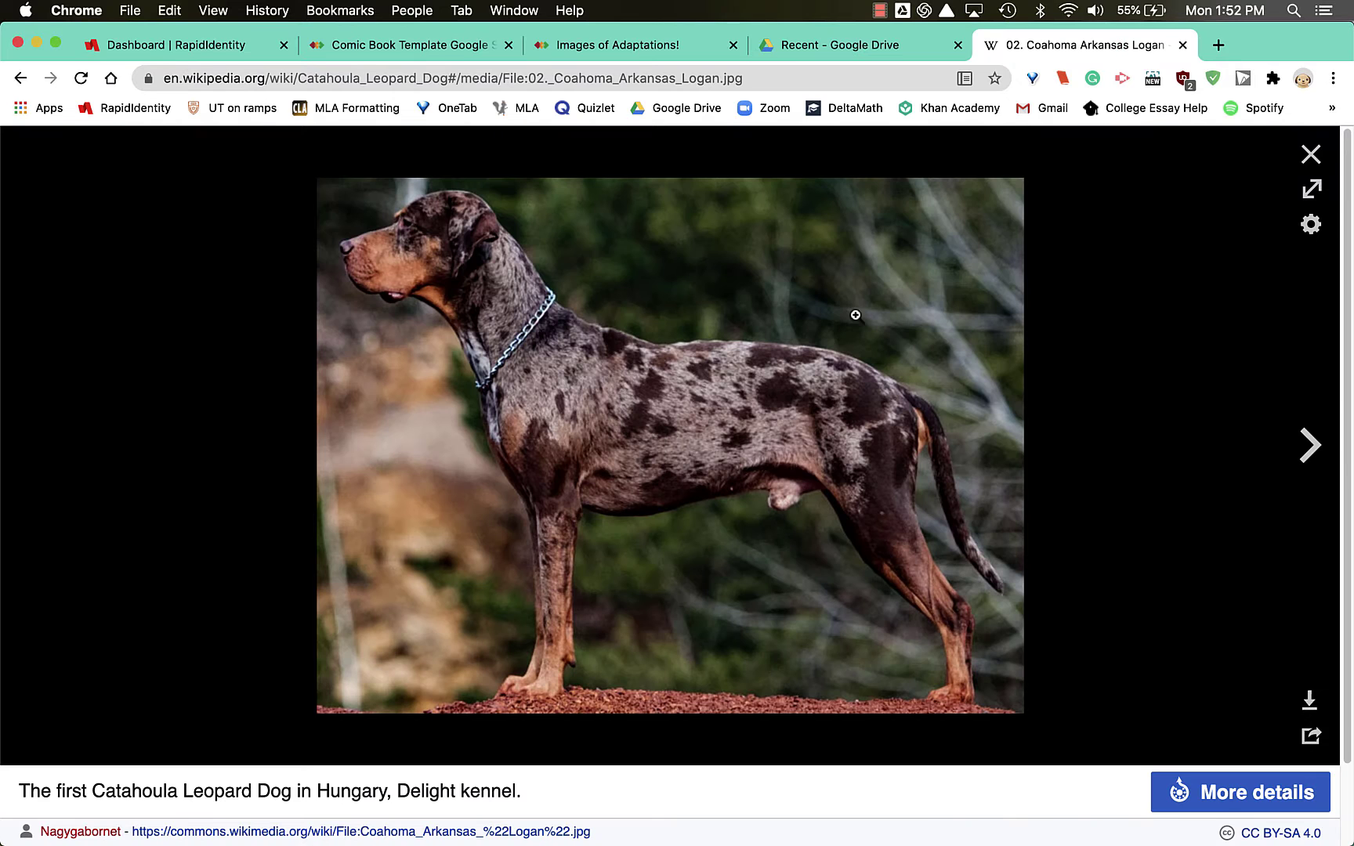
Copy the image address of the Catahoula Leopard Dog photo from Wikipedia
right_click(574, 436)
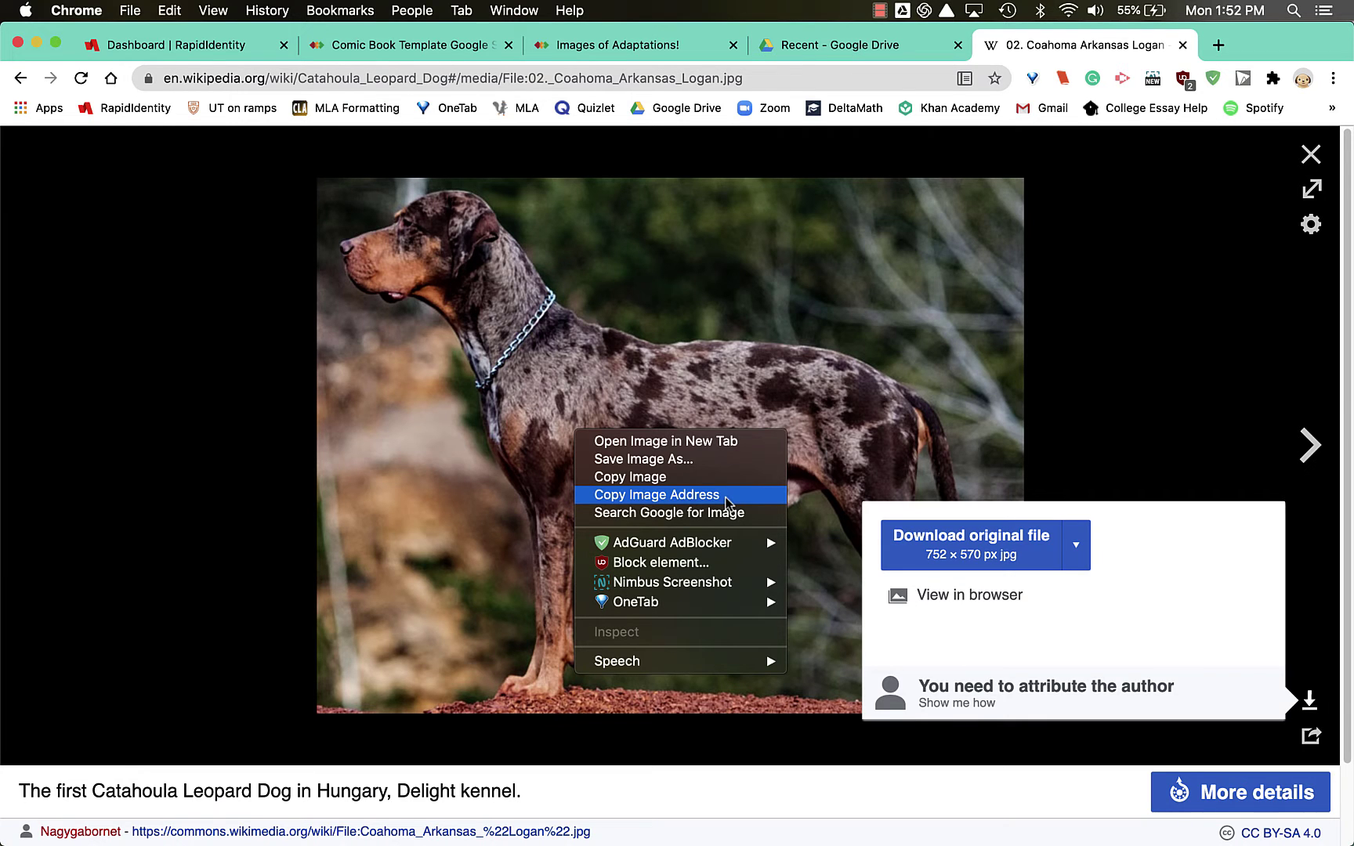
click(728, 495)
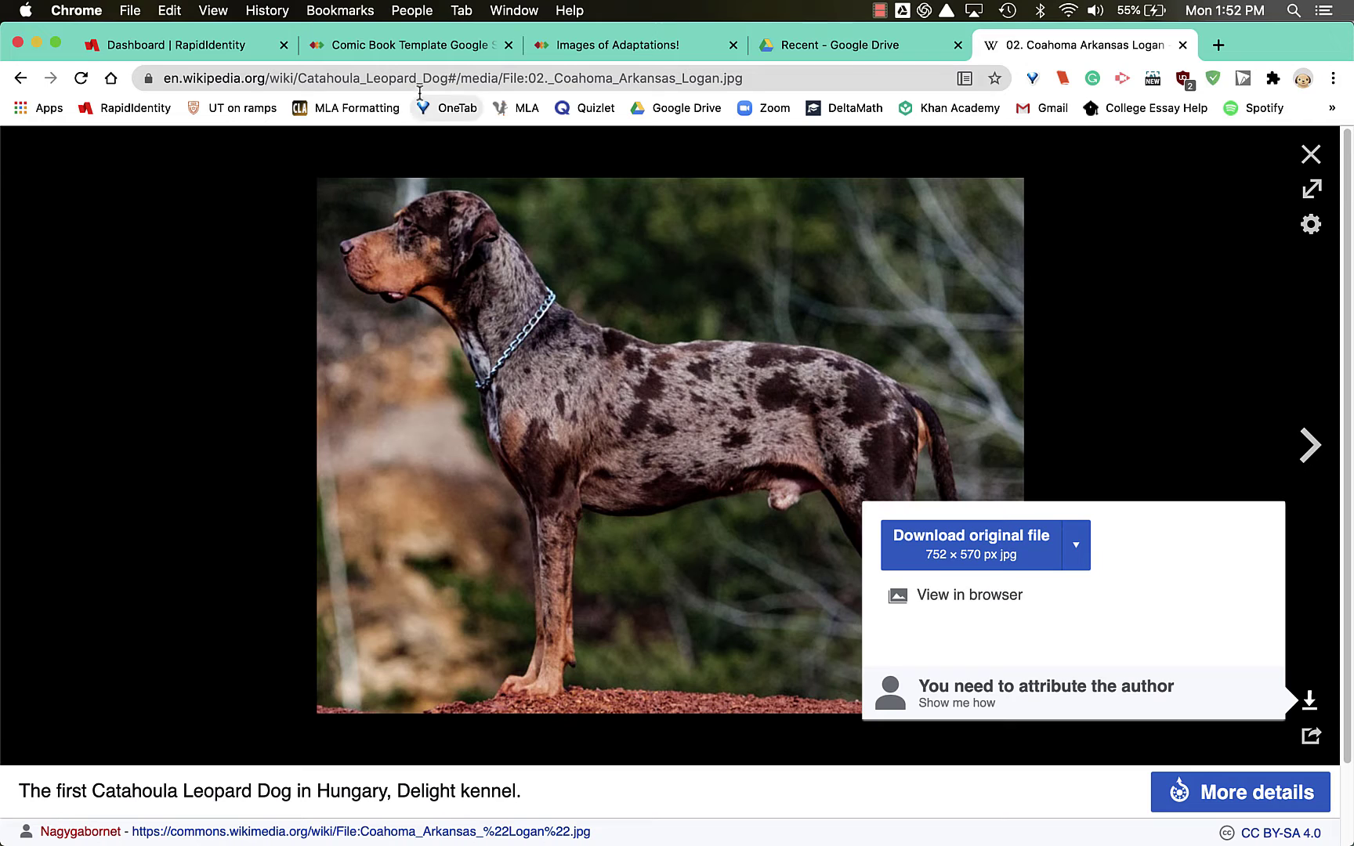
Paste the copied address into the image URL field and insert the dog photo into the text entry
click(432, 49)
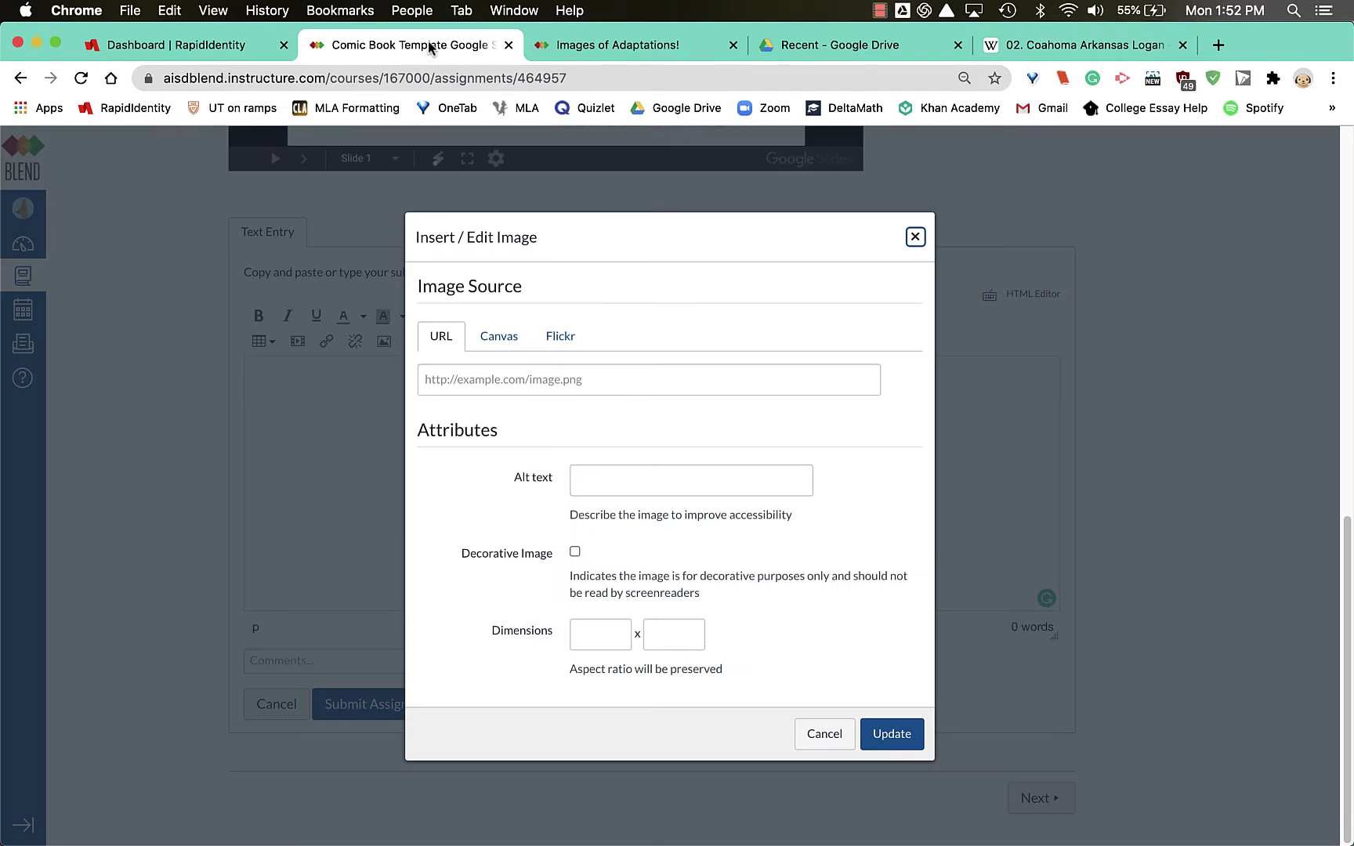
click(428, 383)
key(cmd+v)
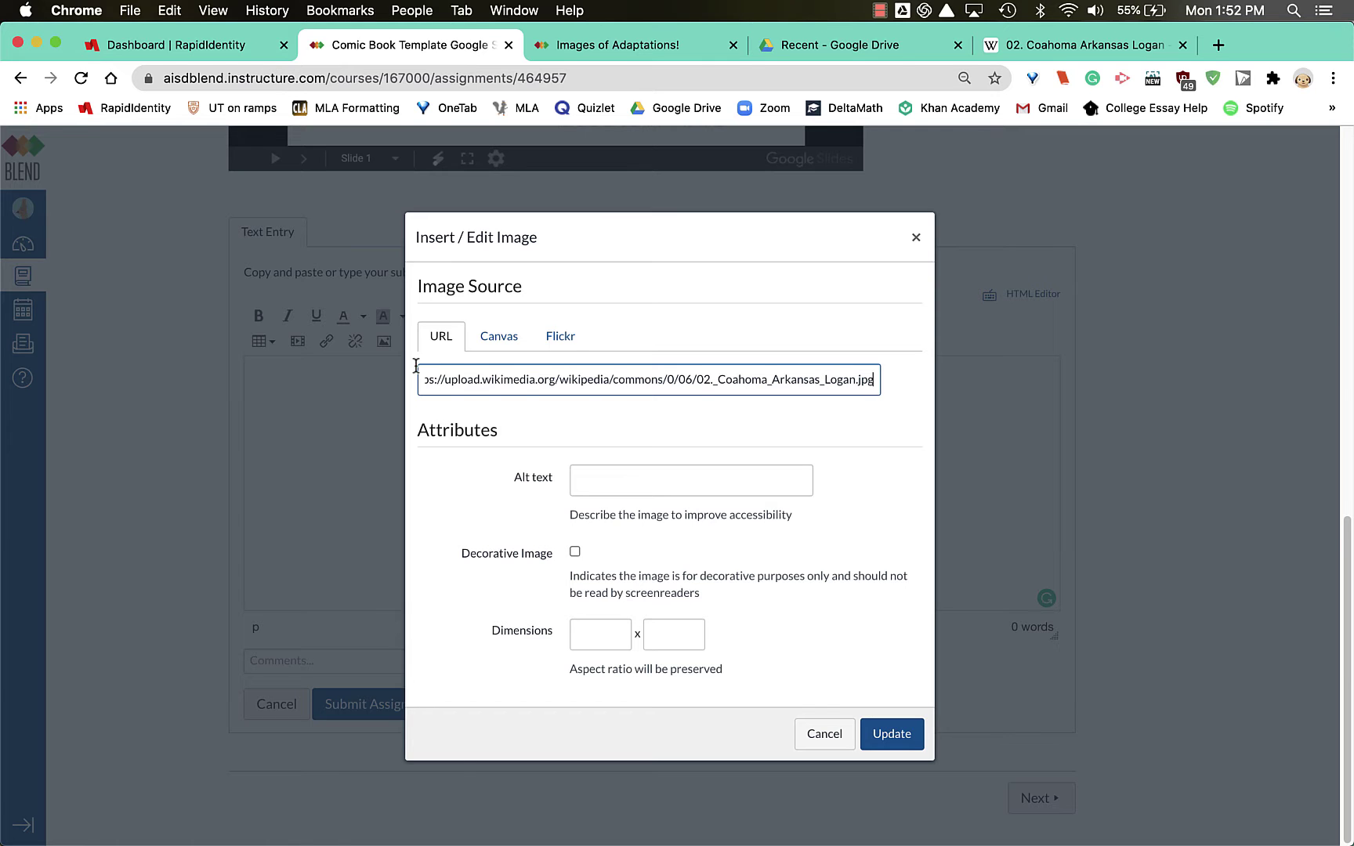
click(892, 735)
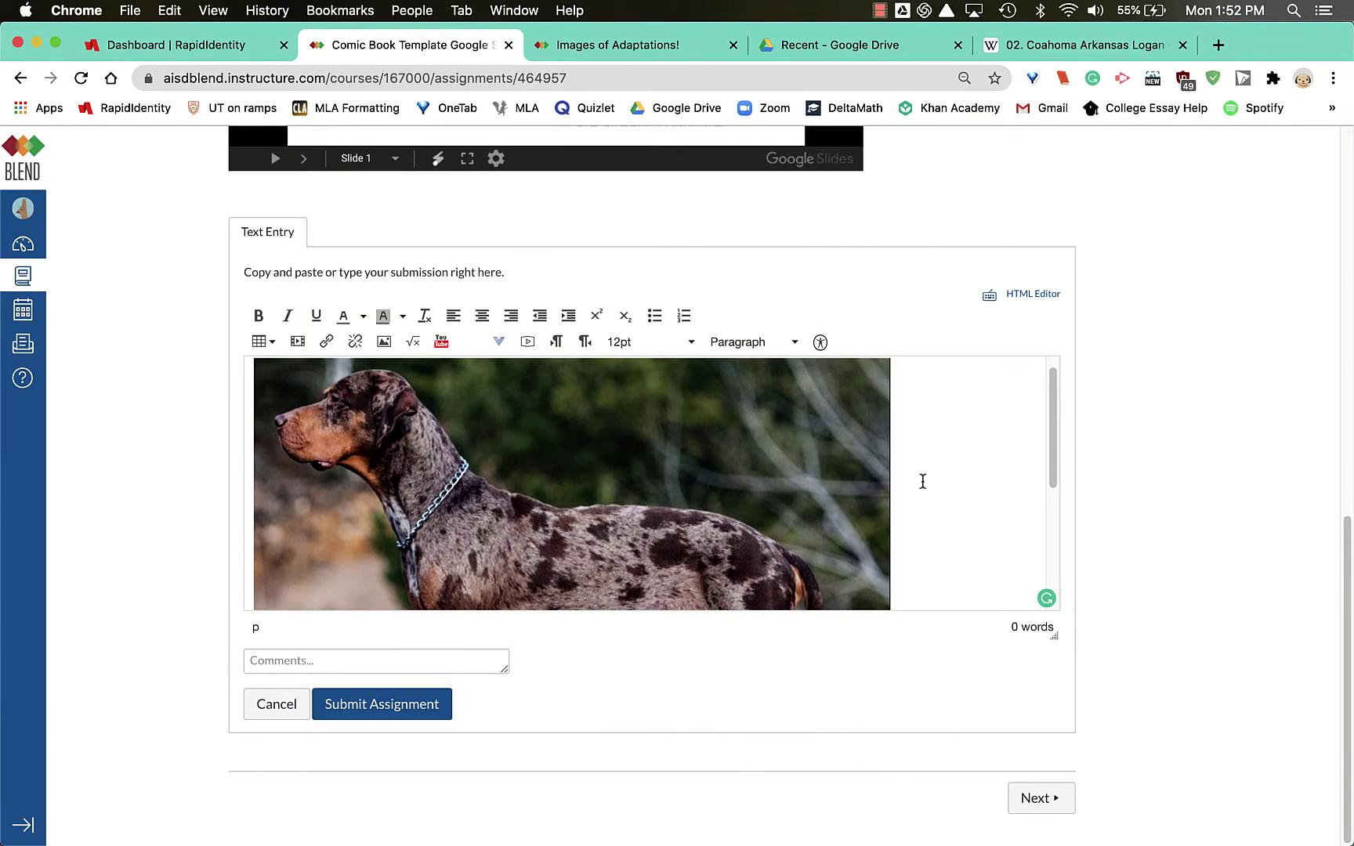
scroll(923, 481, down, 2)
scroll(922, 481, down, 2)
scroll(922, 481, up, 4)
scroll(923, 482, up, 1)
Shrink the dog photo to a small thumbnail, add text below it, and submit the Comic Book Template assignment
click(799, 457)
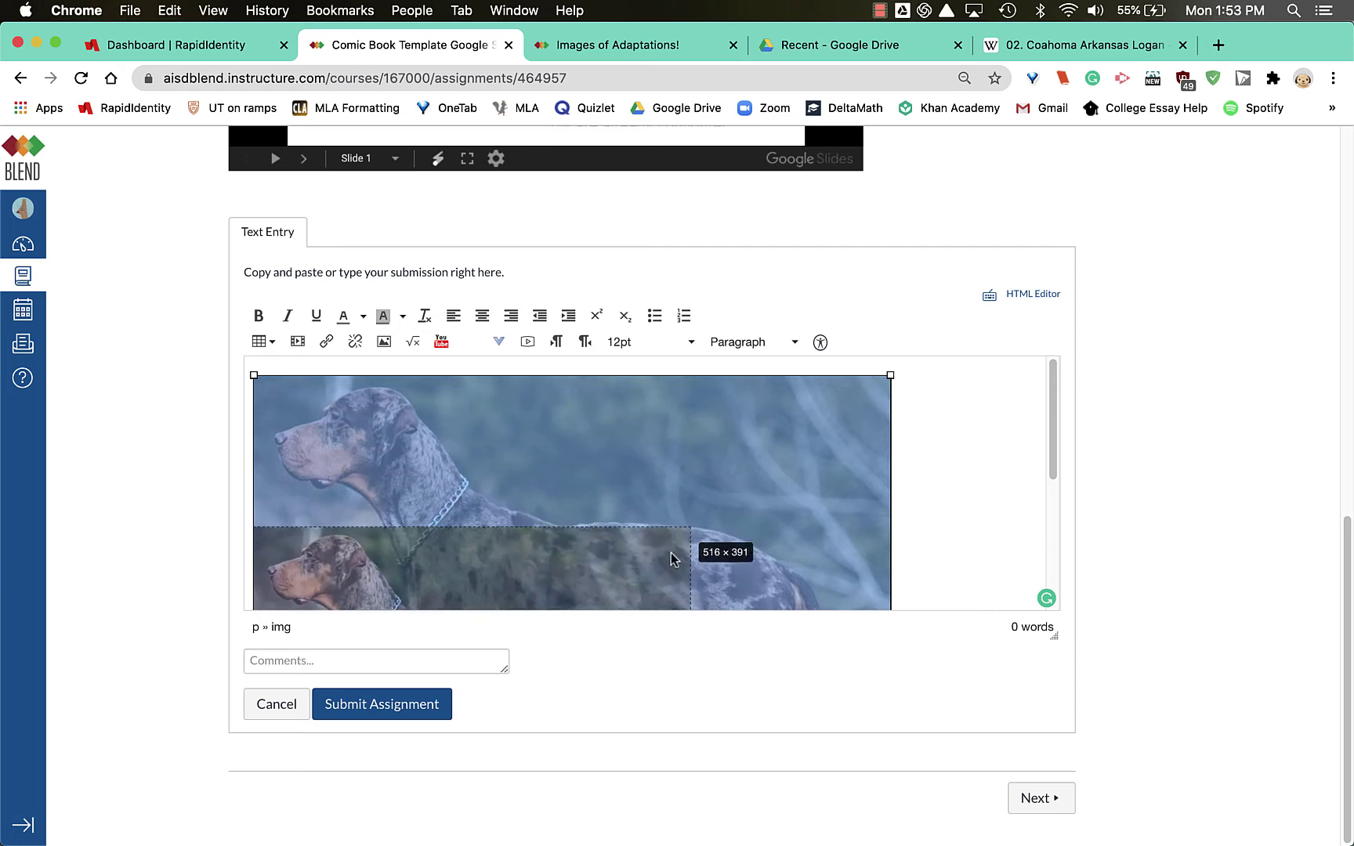
drag(892, 375, 664, 559)
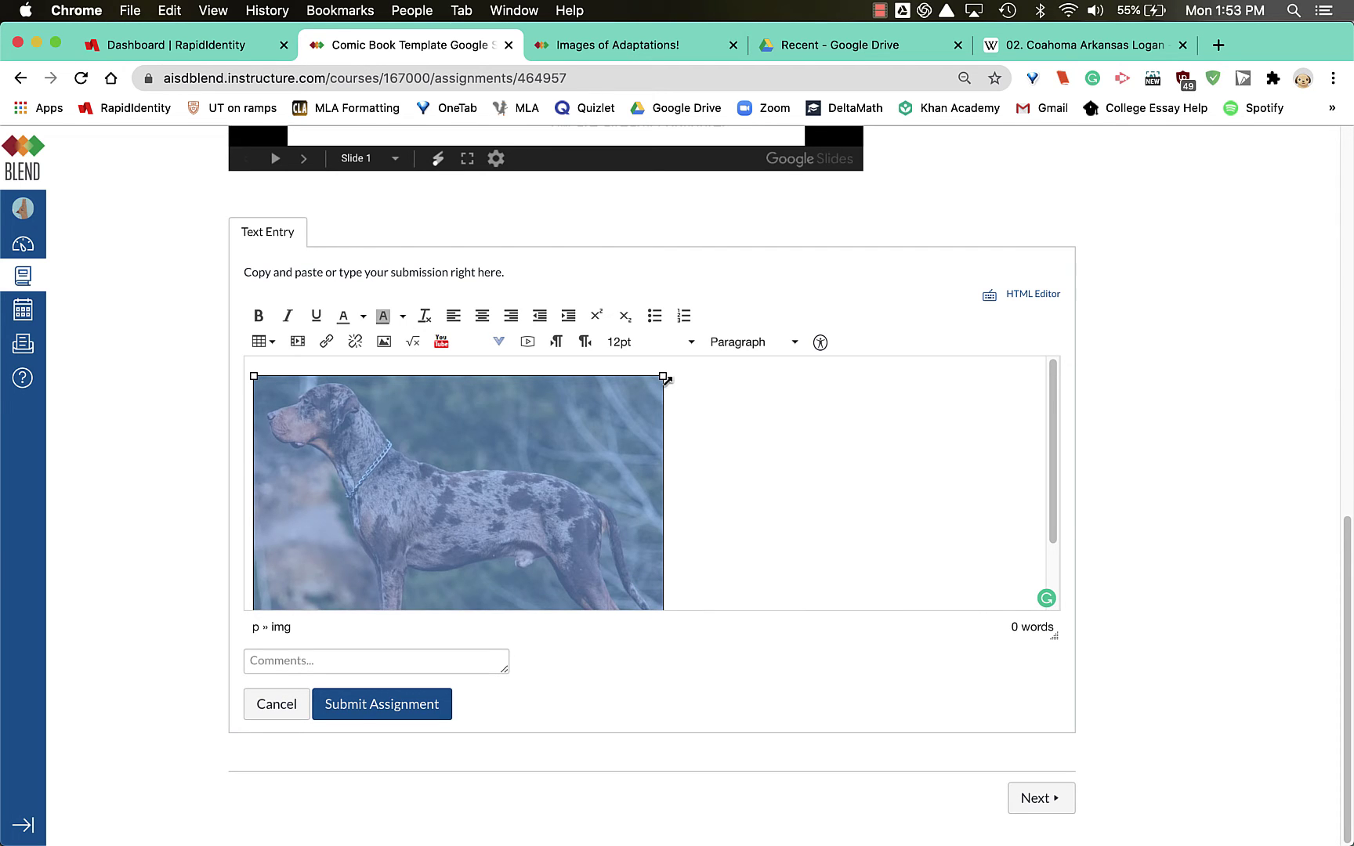
drag(664, 375, 486, 505)
click(619, 515)
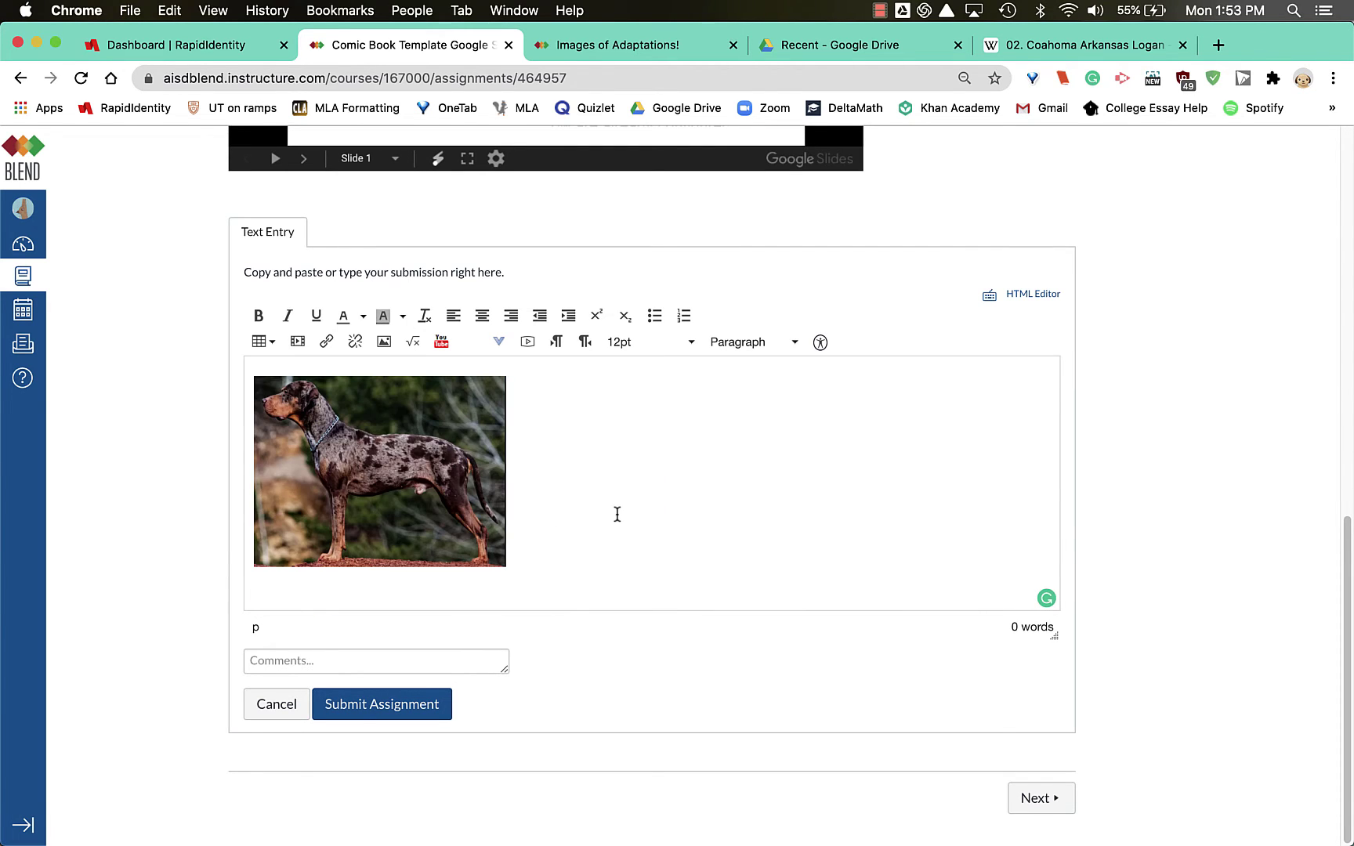
text(hgg hg)
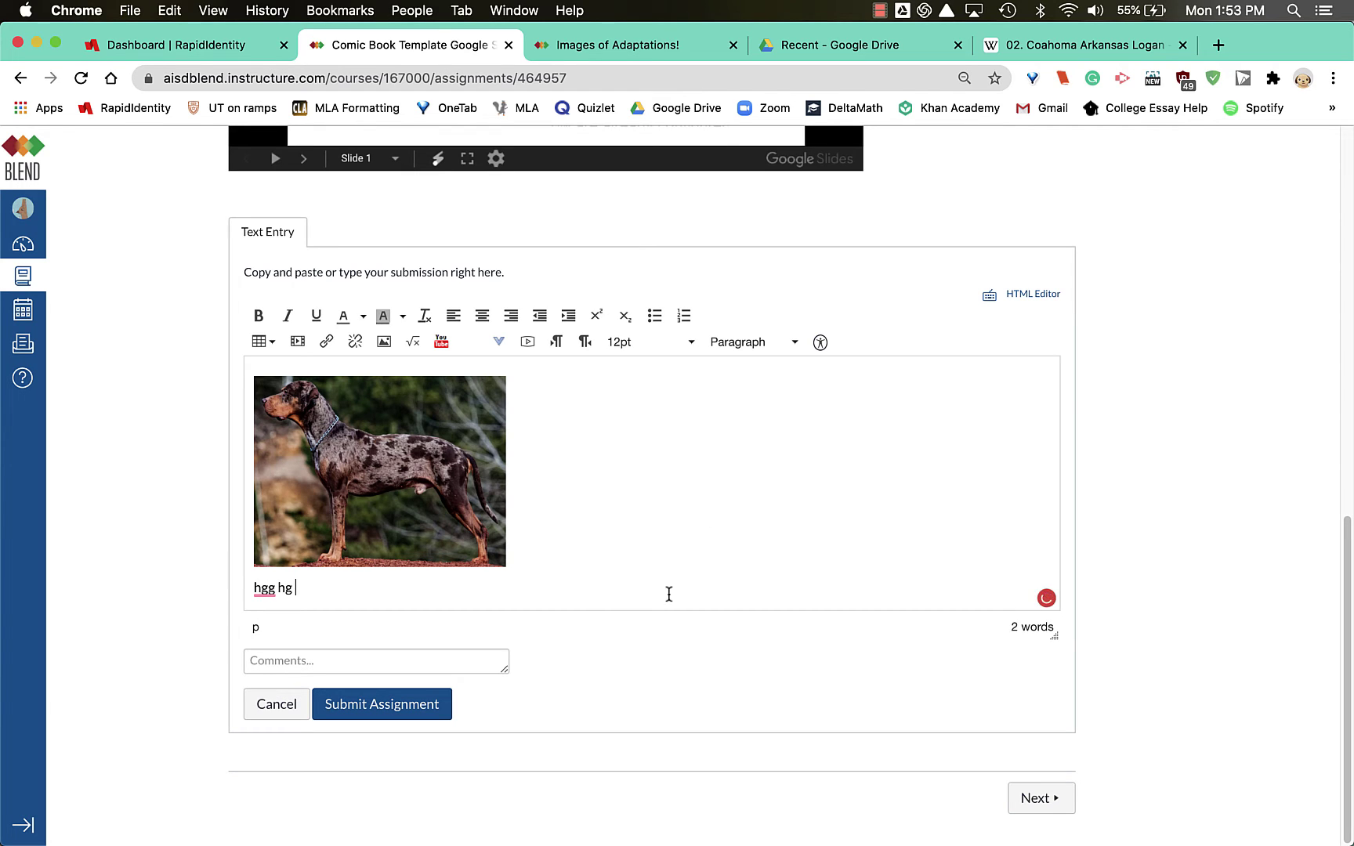
click(392, 707)
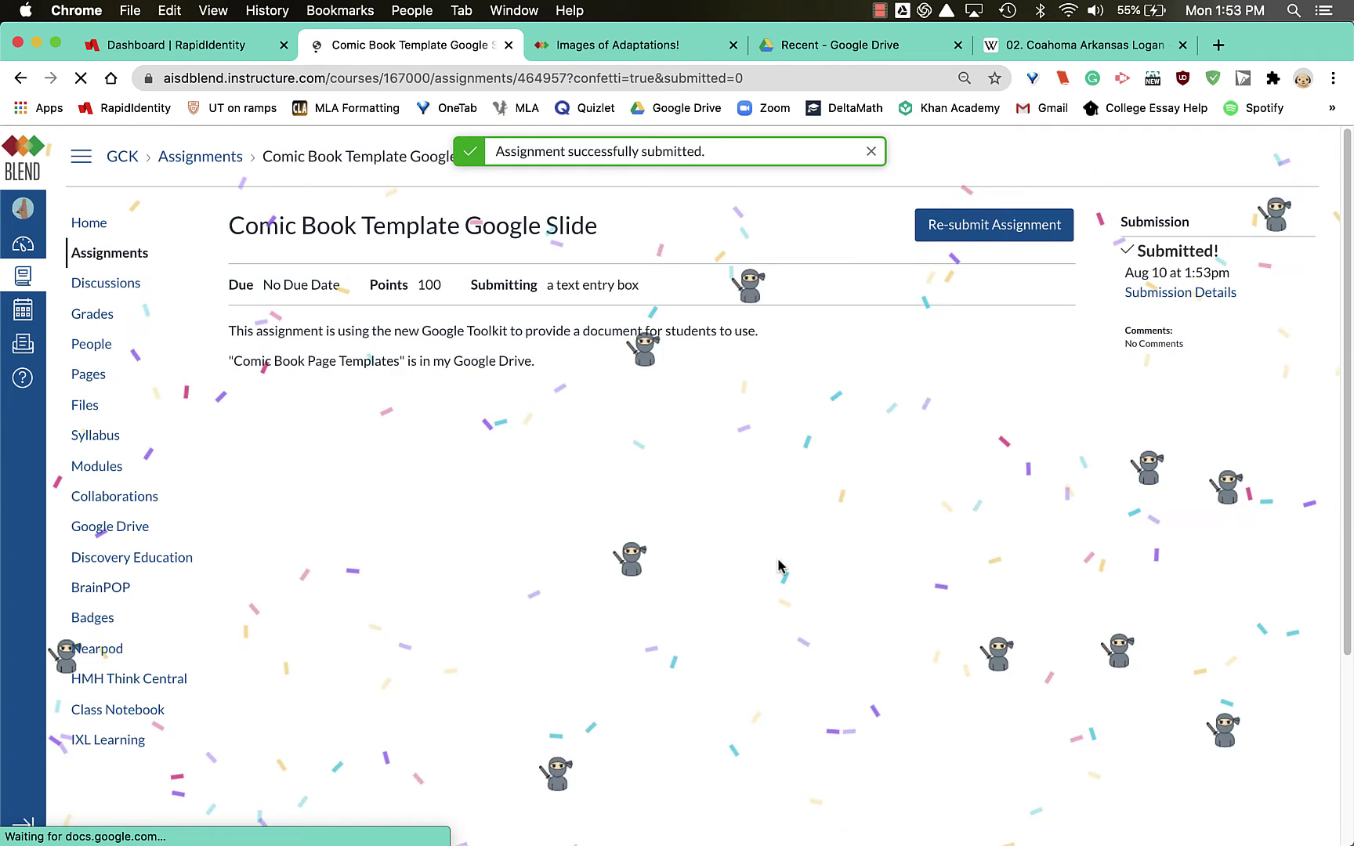
Switch to the Images of Adaptations! assignment with its empty text entry editor
key(ctrl+Tab)
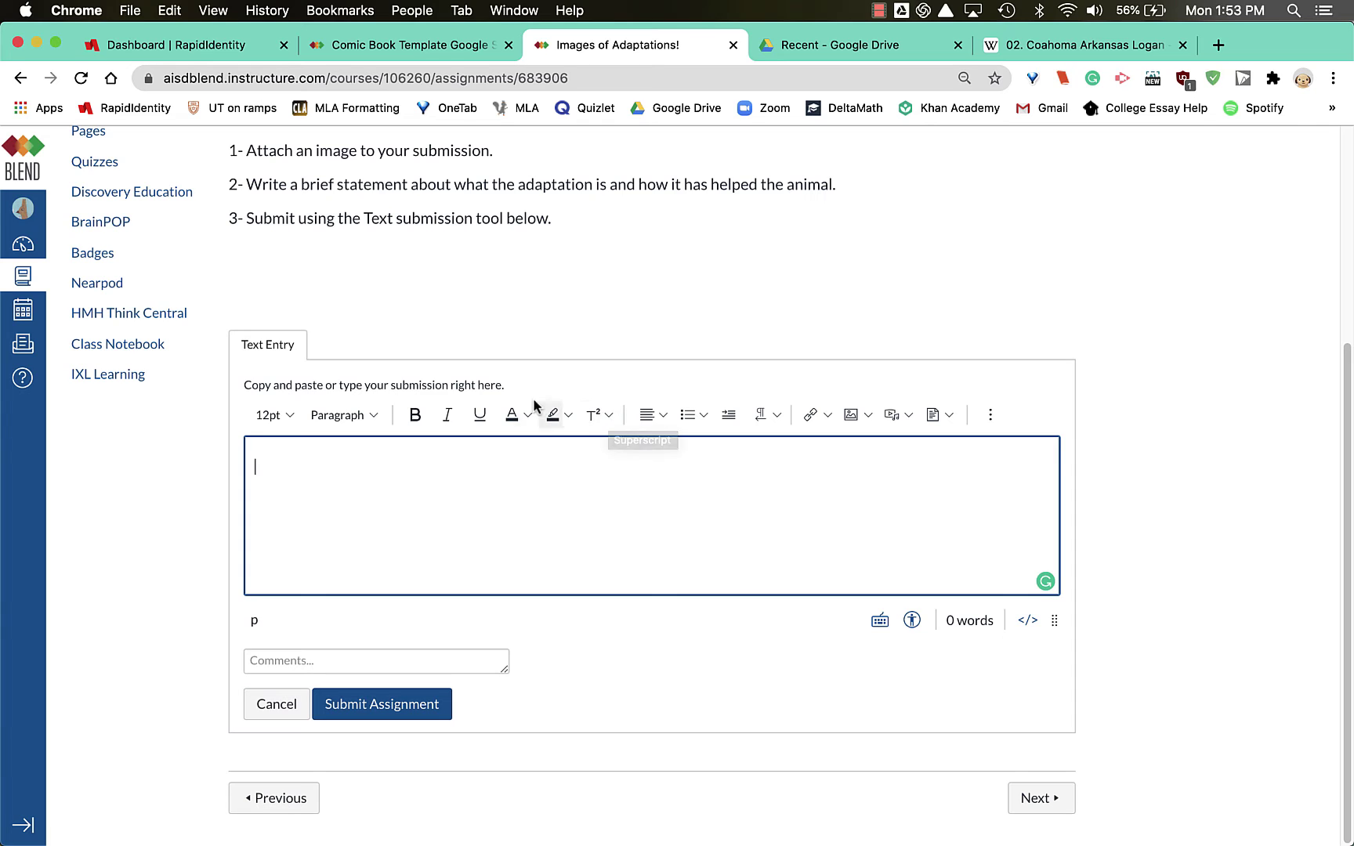
Start an Upload Image dialog for the Images of Adaptations! entry, settling on the Computer source
click(991, 417)
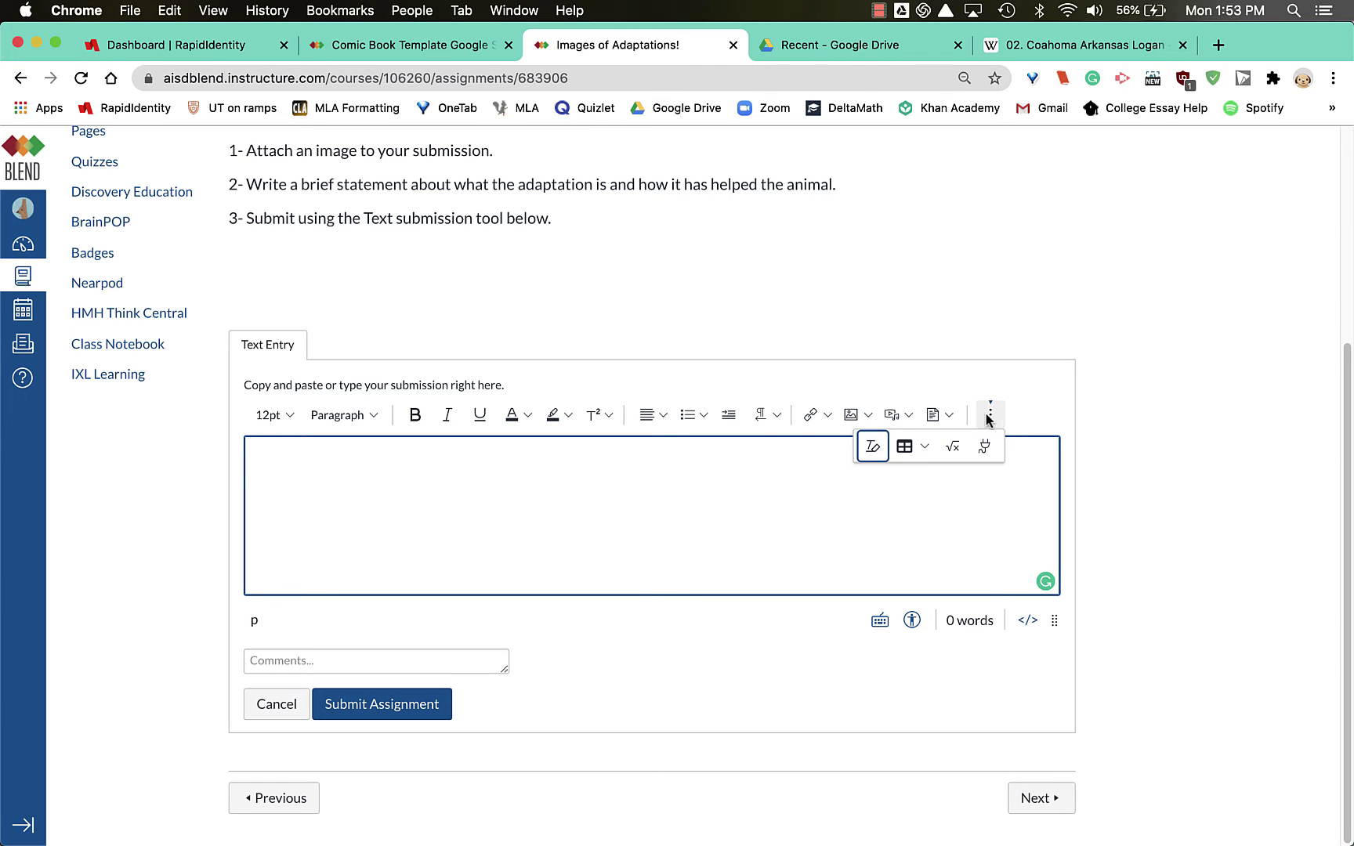
click(849, 418)
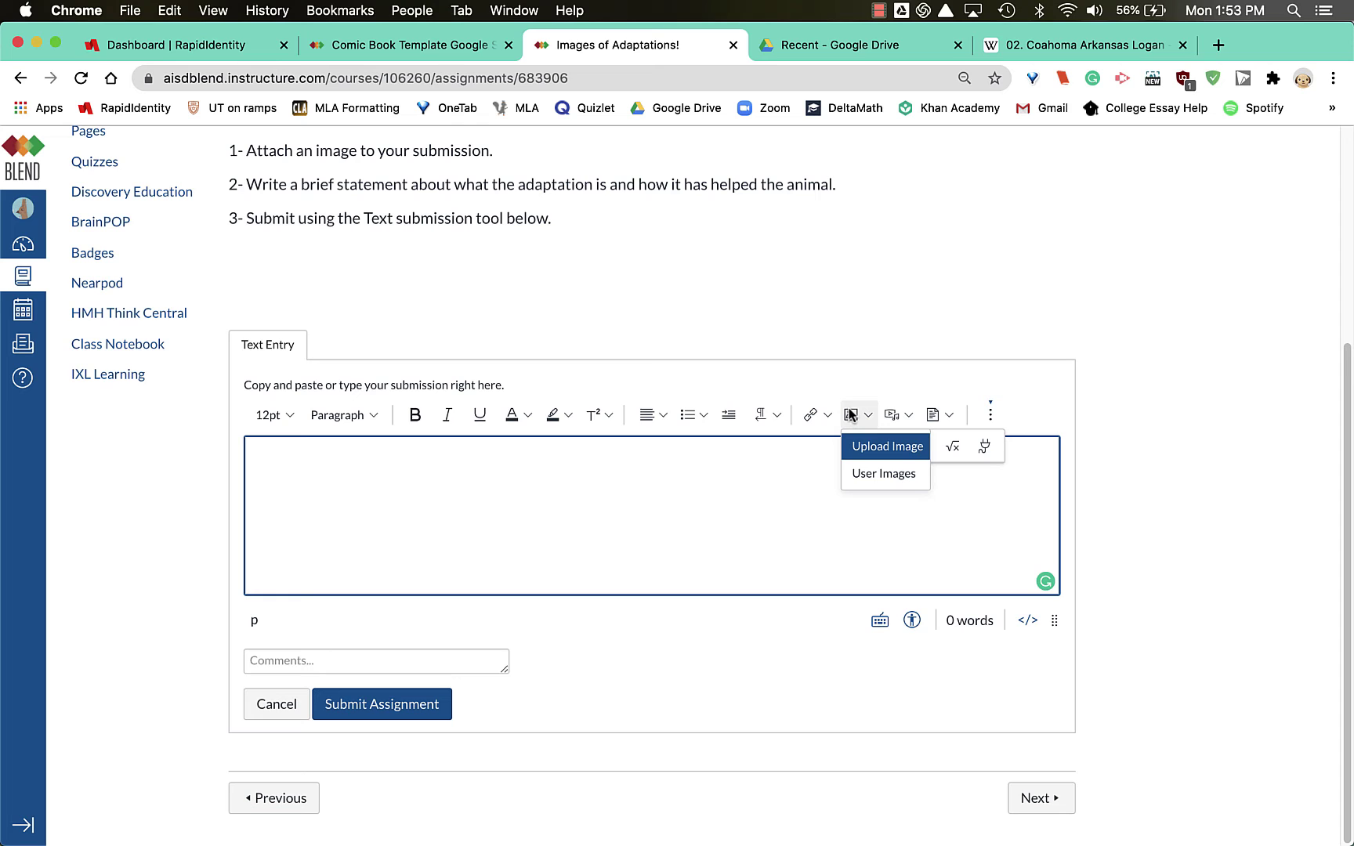
click(863, 452)
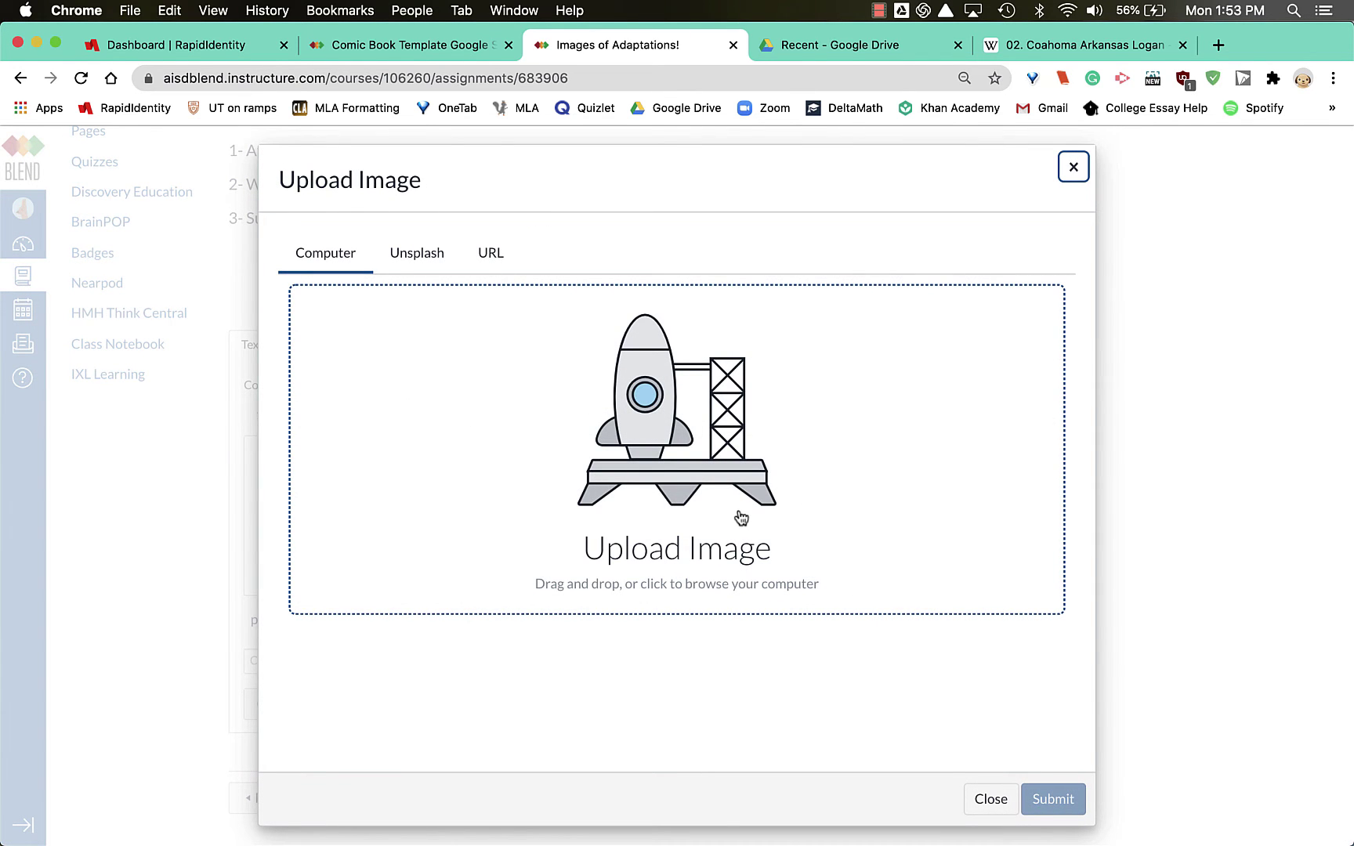
click(502, 261)
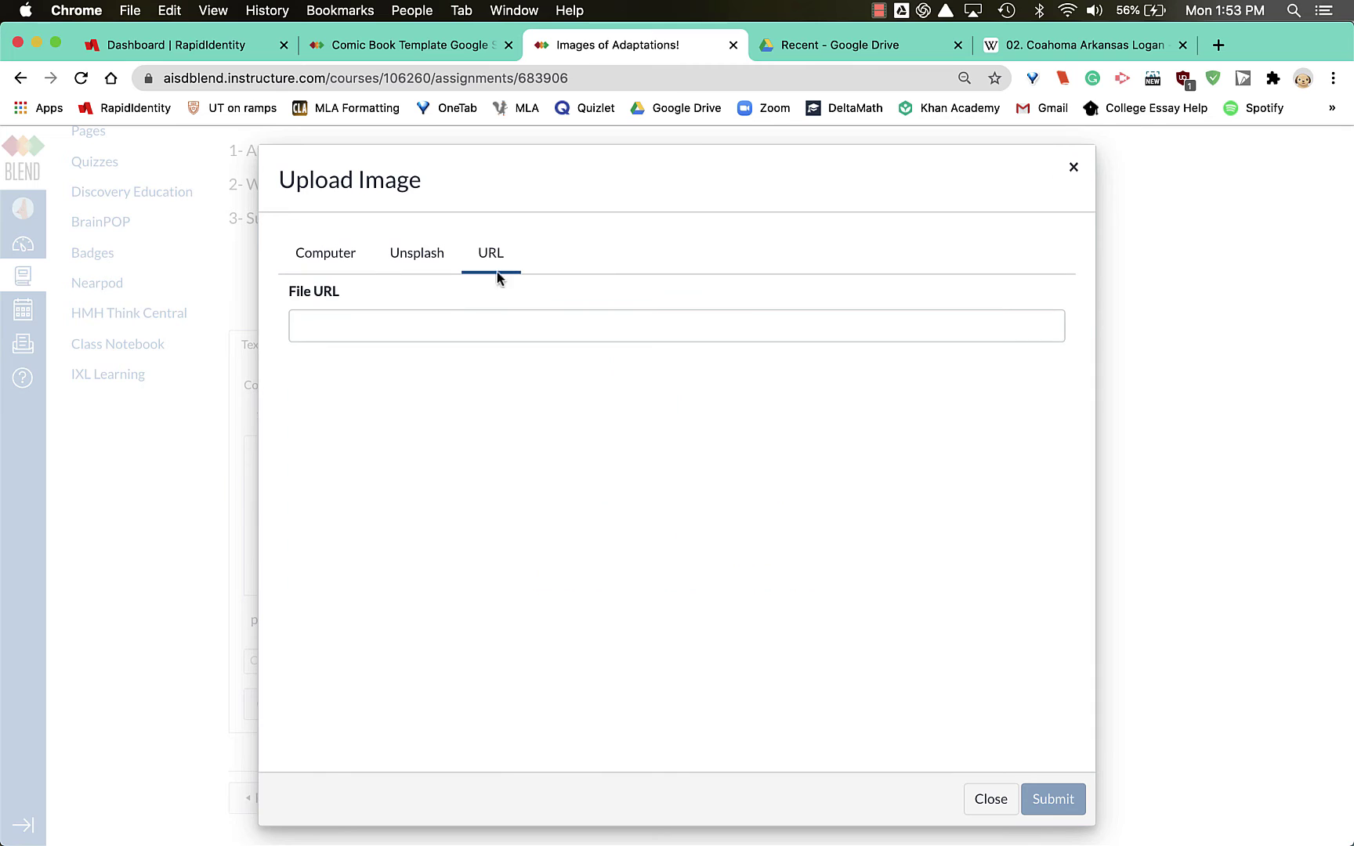
click(389, 328)
click(337, 259)
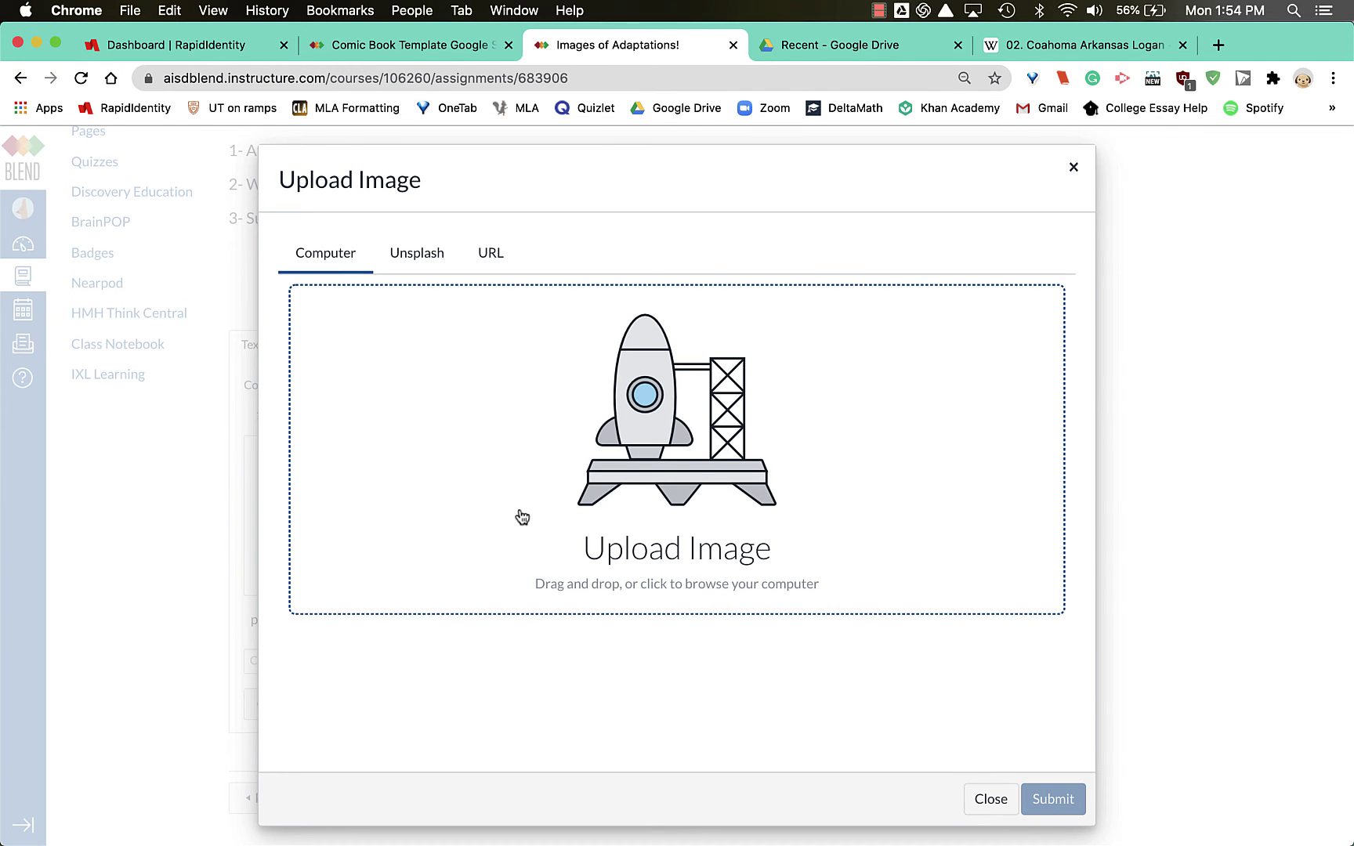
Save the Catahoula Leopard Dog photo from Wikipedia to the computer
click(1070, 55)
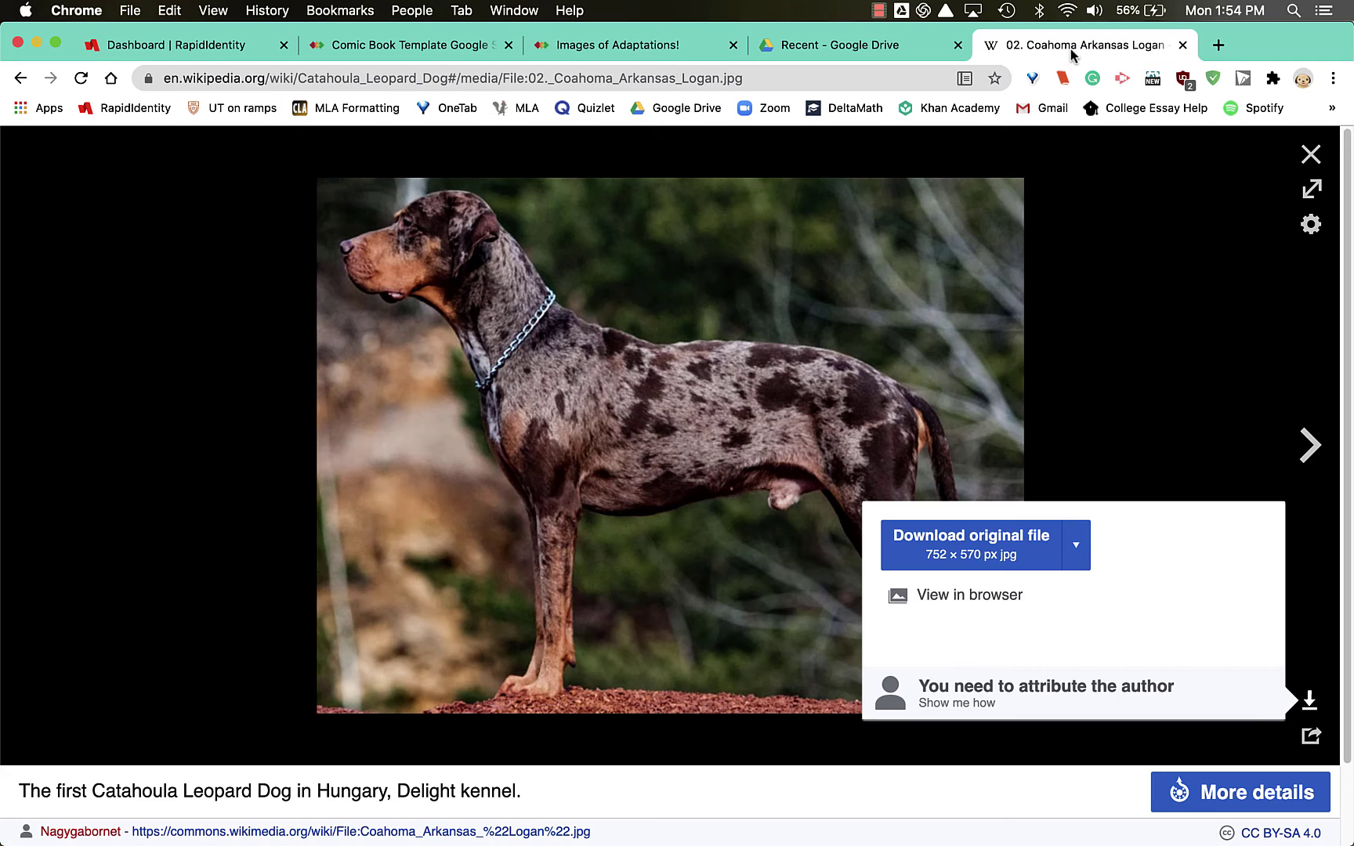
right_click(834, 395)
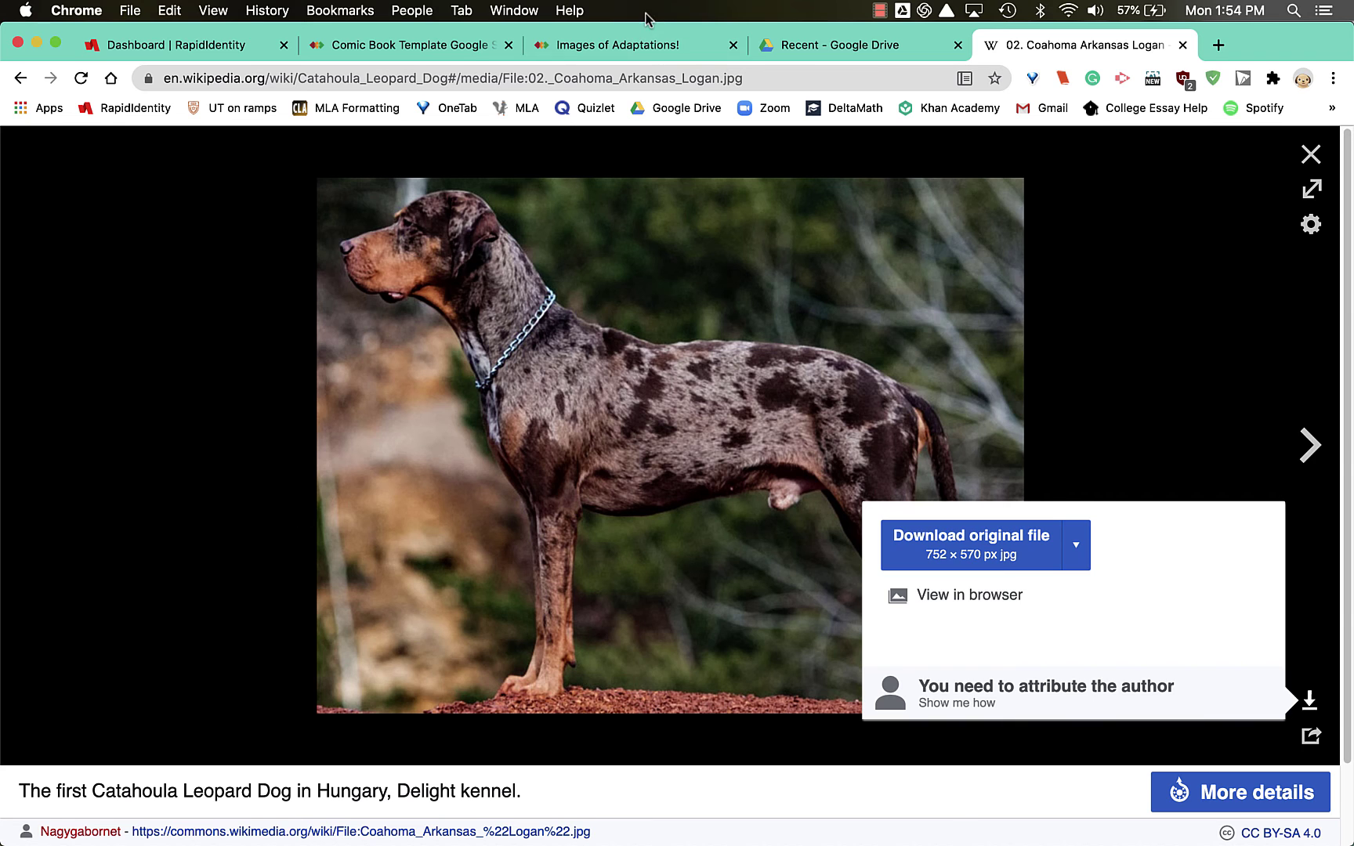
Upload the saved dog photo jpg and embed it in the Images of Adaptations! text entry
click(645, 47)
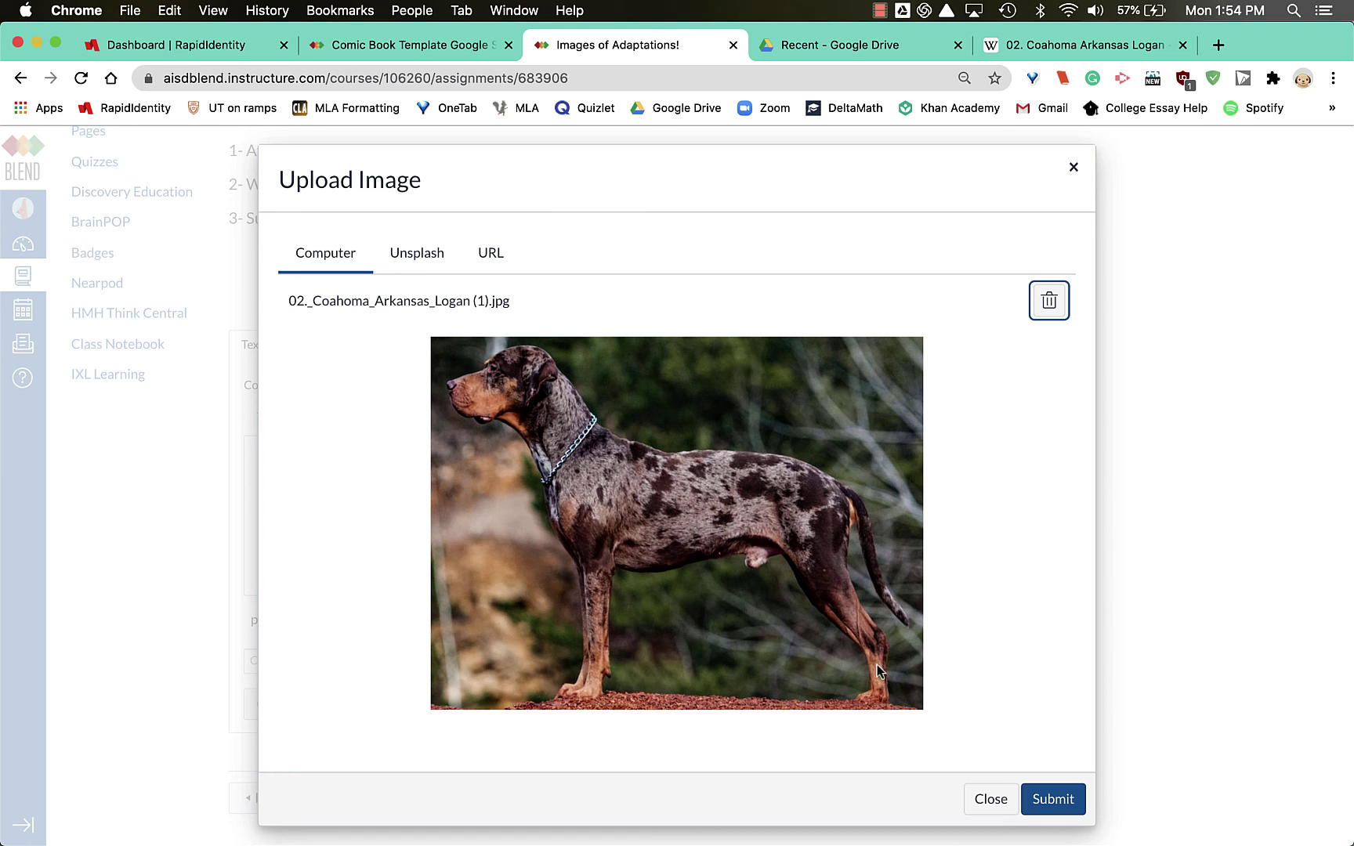
click(1058, 804)
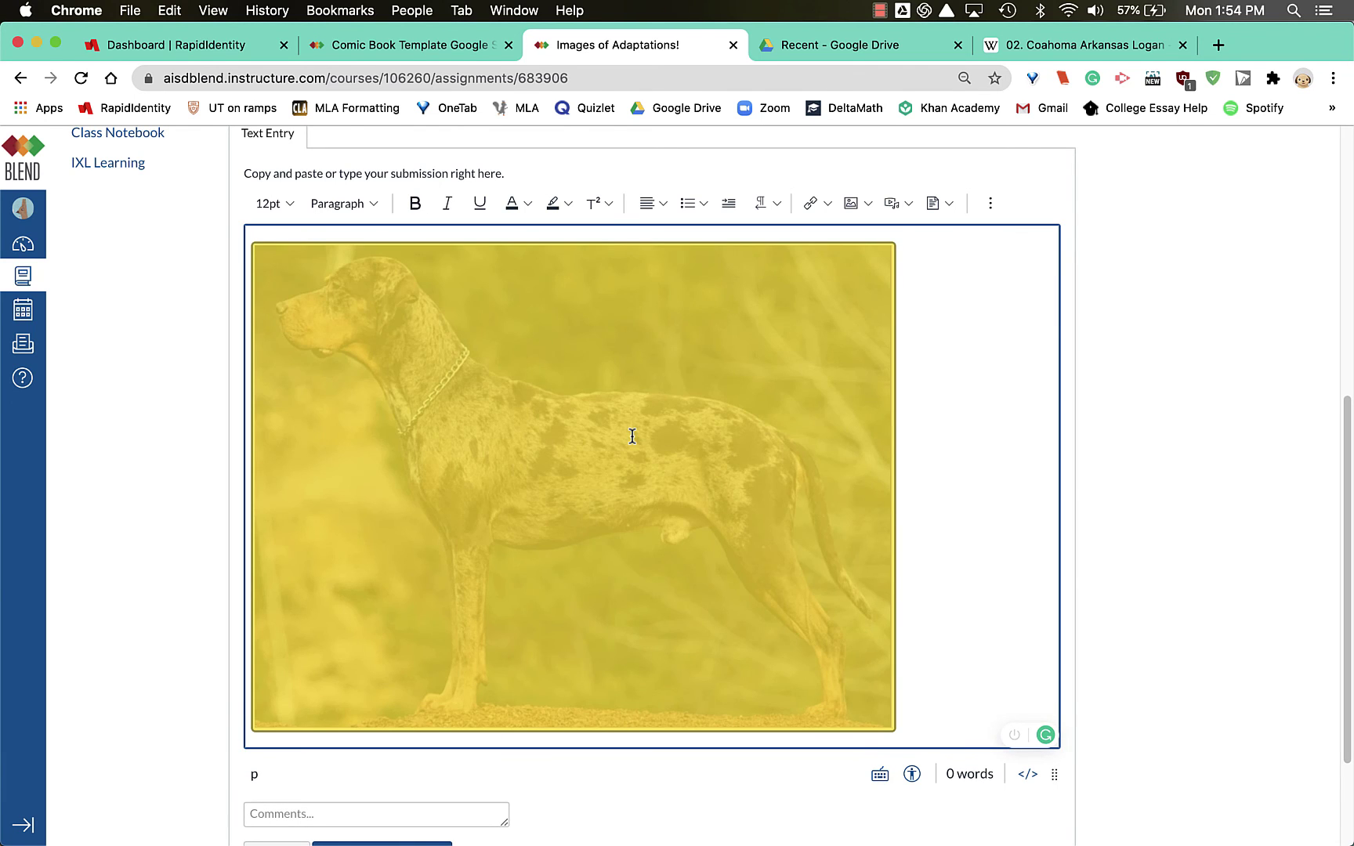
Shrink the dog photo to a thumbnail, add text below, and submit the Images of Adaptations! assignment
click(632, 436)
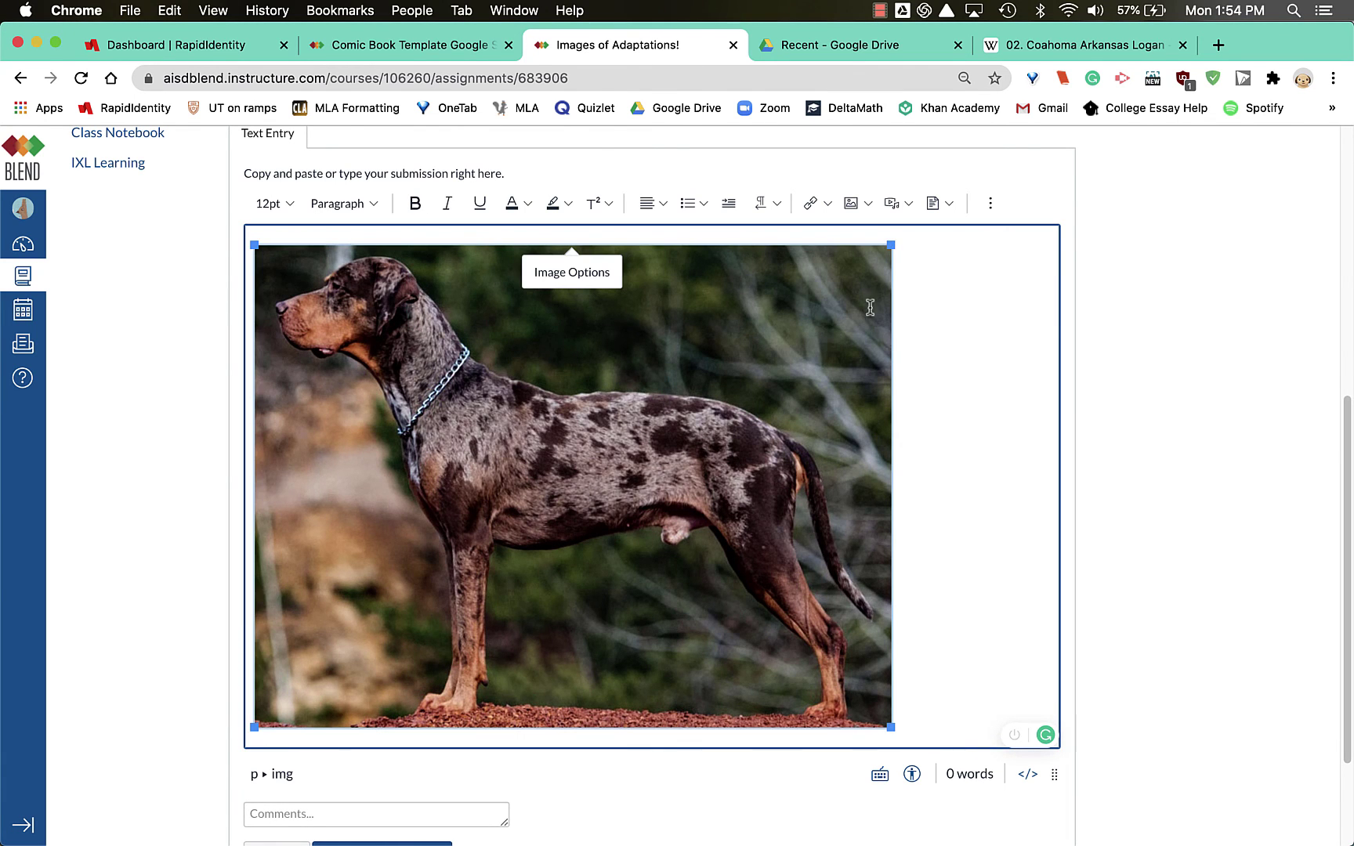
mouse_move(891, 244)
mouse_down()
mouse_move(473, 542)
mouse_move(452, 578)
mouse_up()
click(533, 410)
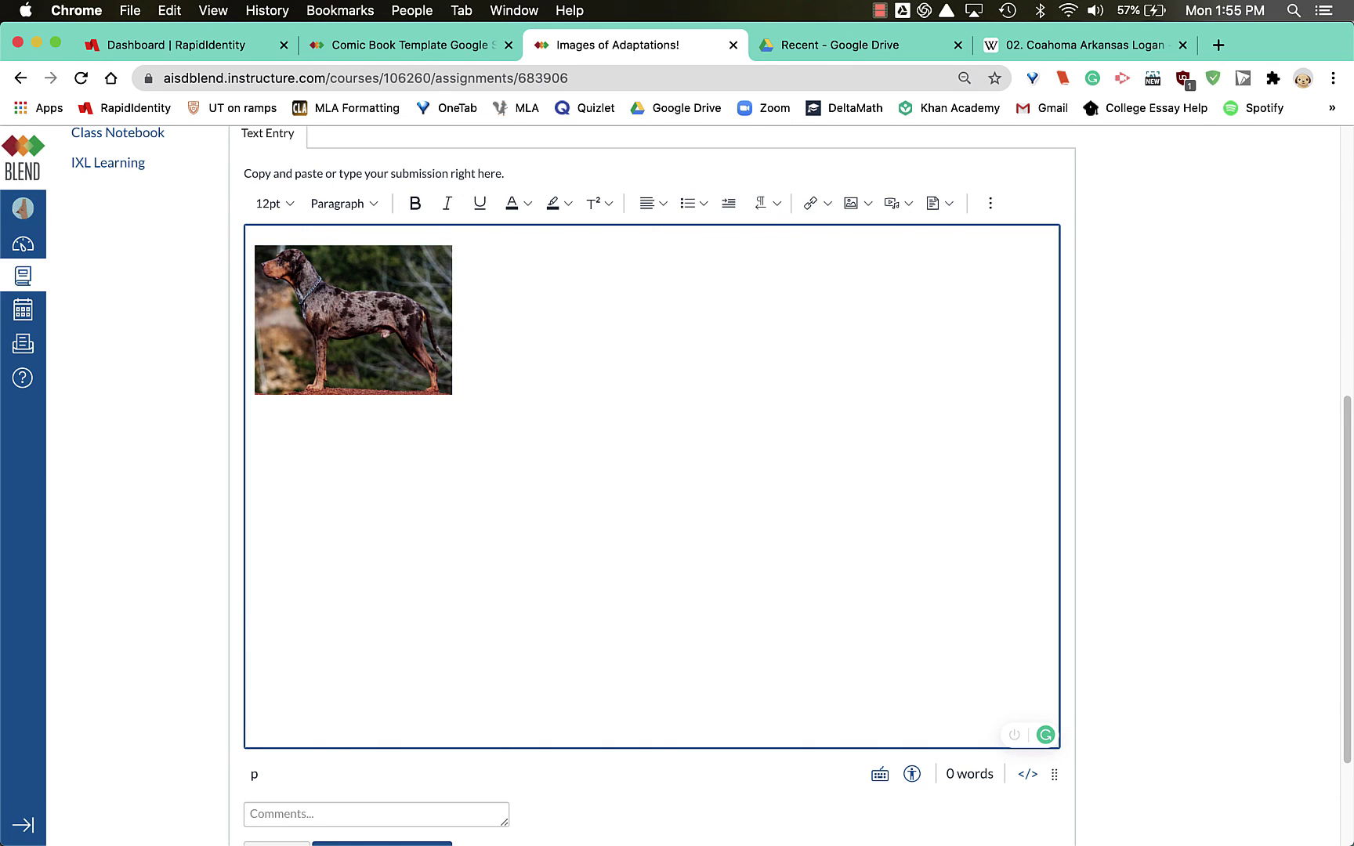
text(hhhhhhhhhhj)
scroll(1115, 463, down, 3)
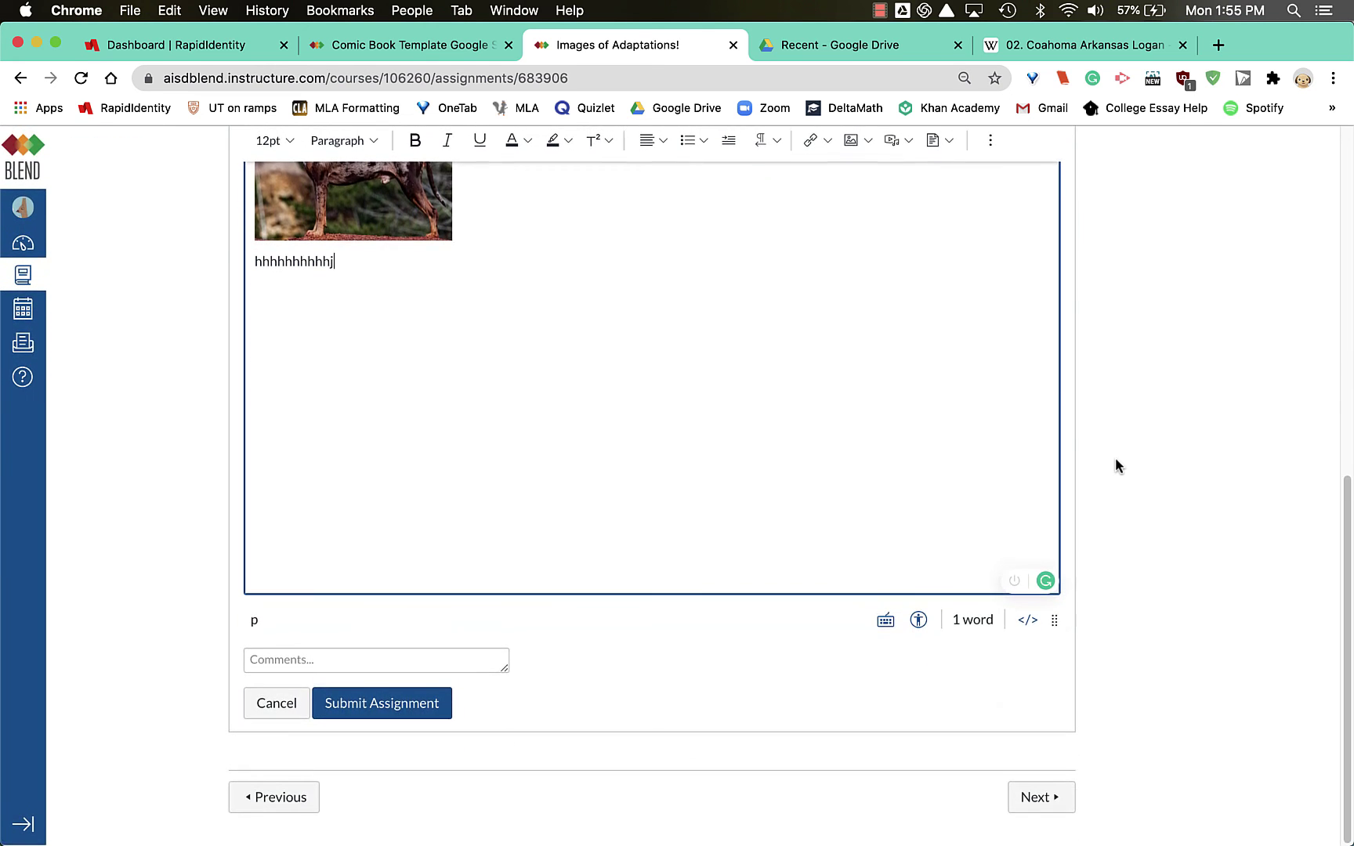
click(383, 710)
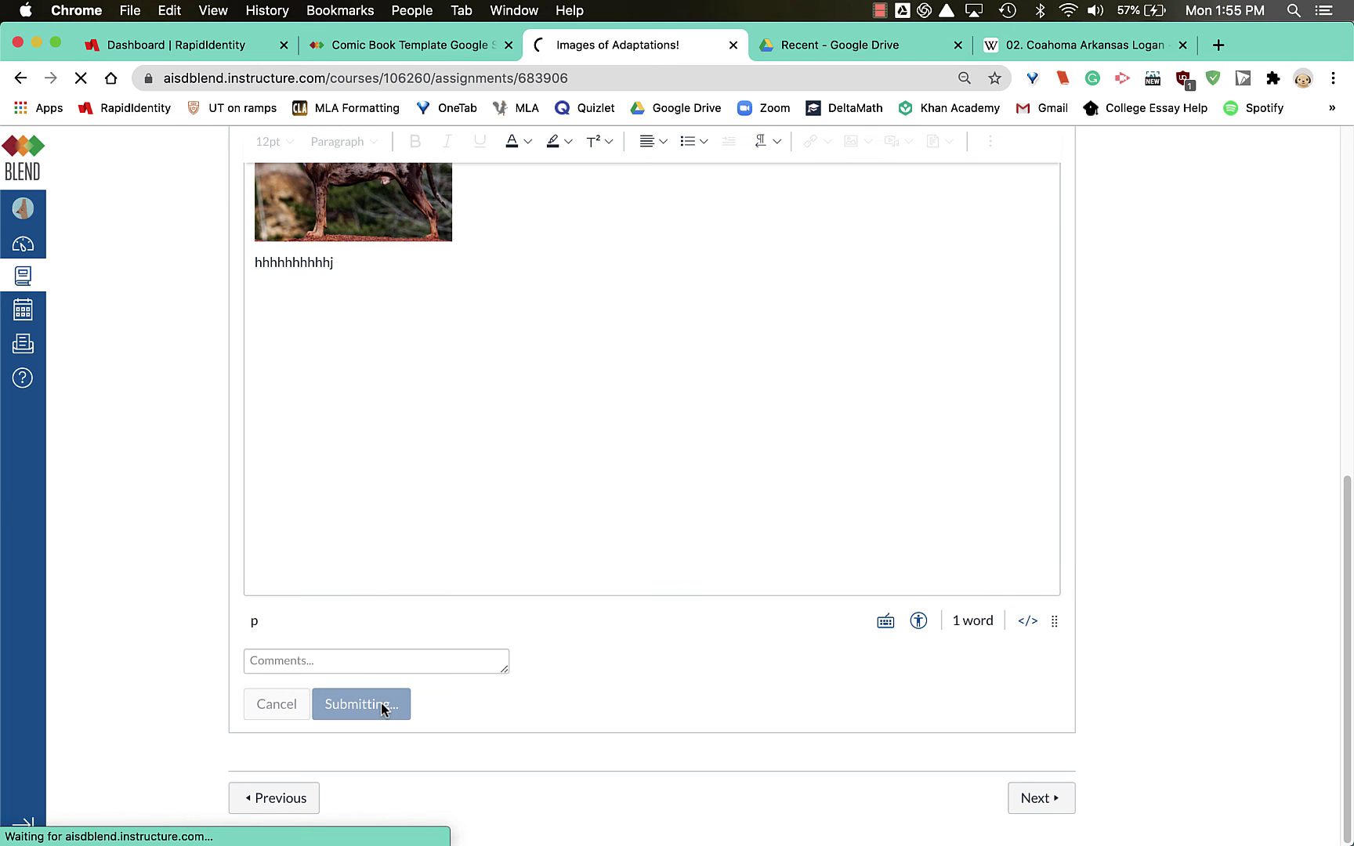